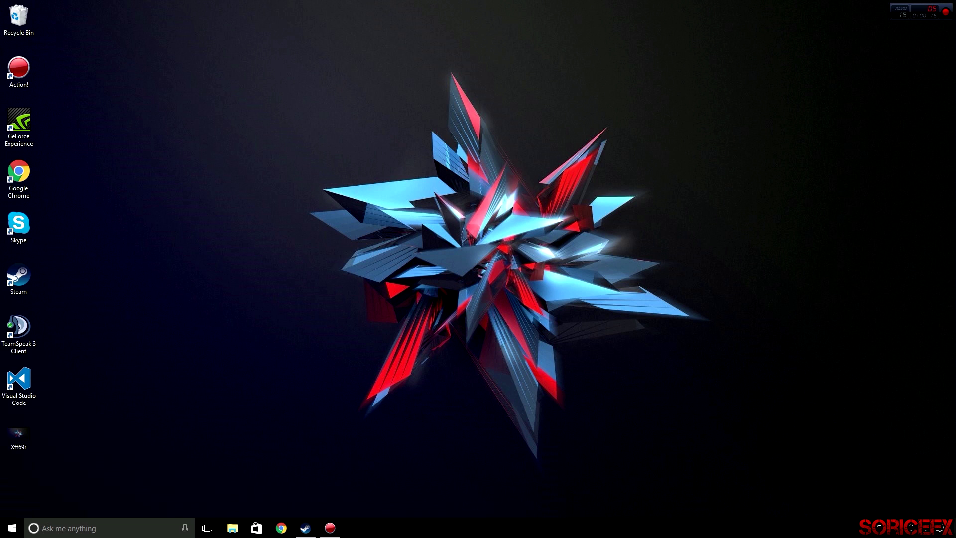
# Step: Launch Counter-Strike: Global Offensive from the Steam library and dismiss the resulting Engine Error
pyautogui.click(306, 527)
pyautogui.click(153, 134)
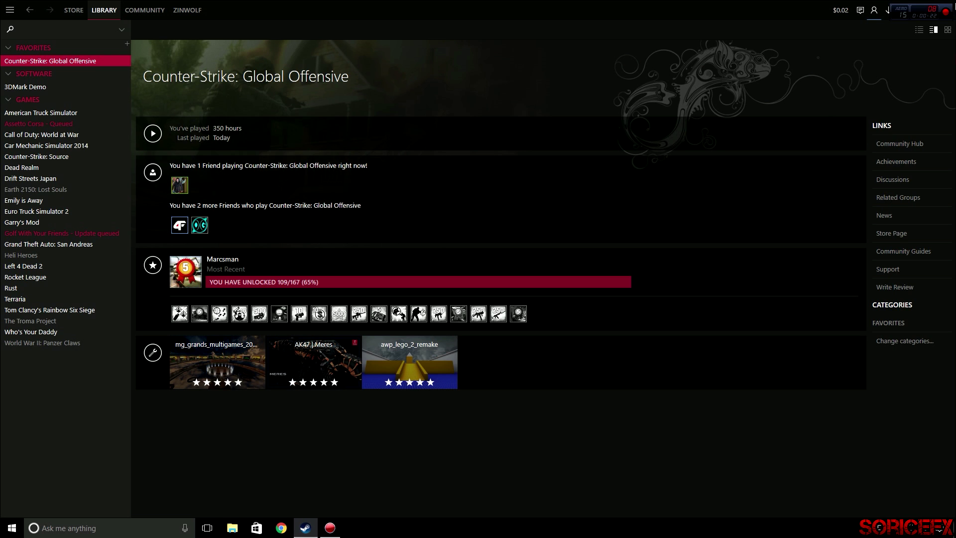
pyautogui.click(908, 11)
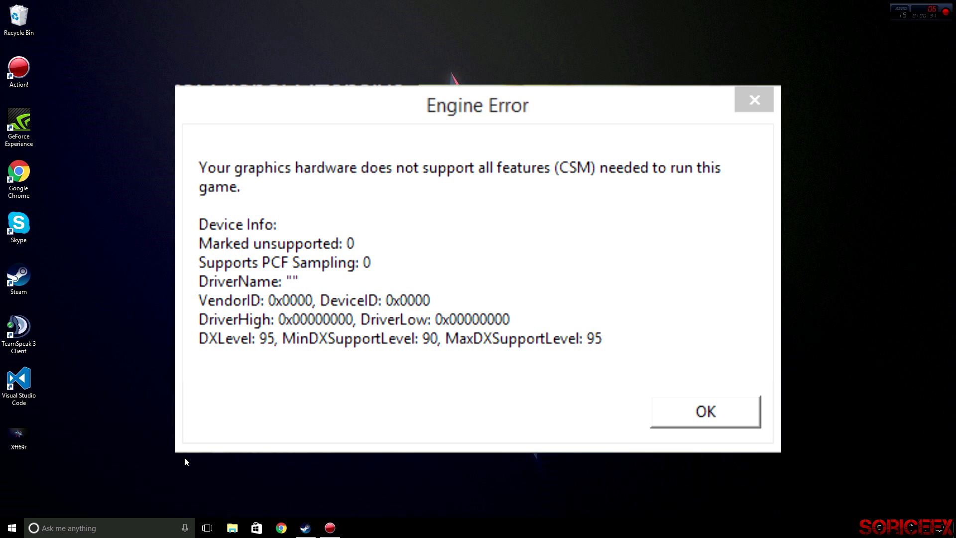
pyautogui.press('Return')
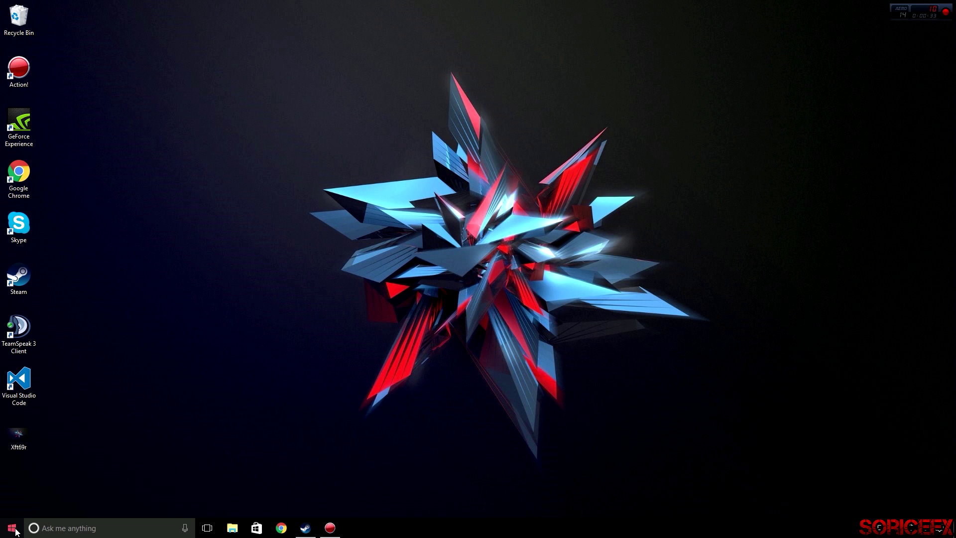
# Step: Search the Start menu for 'driver' and launch Device Manager from the results
pyautogui.press('super')
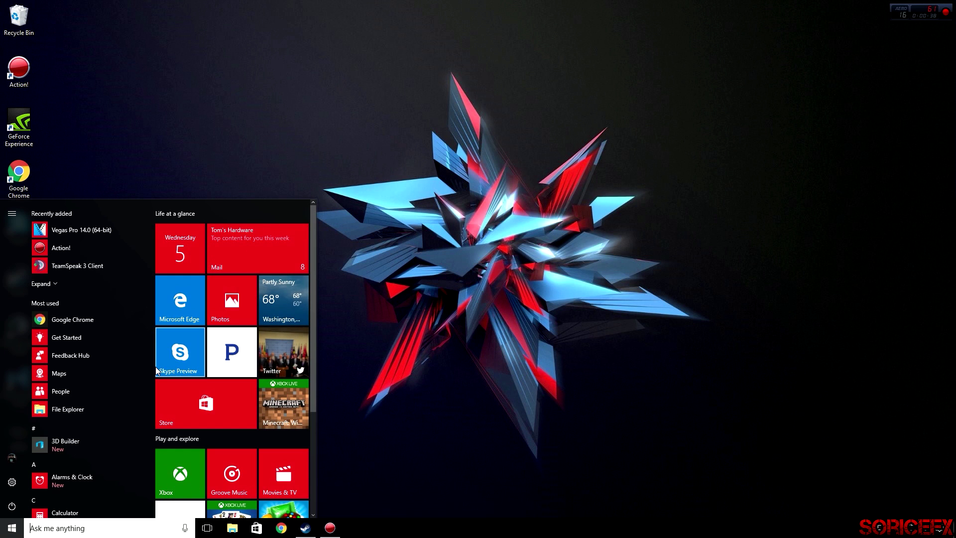
pyautogui.write('driver')
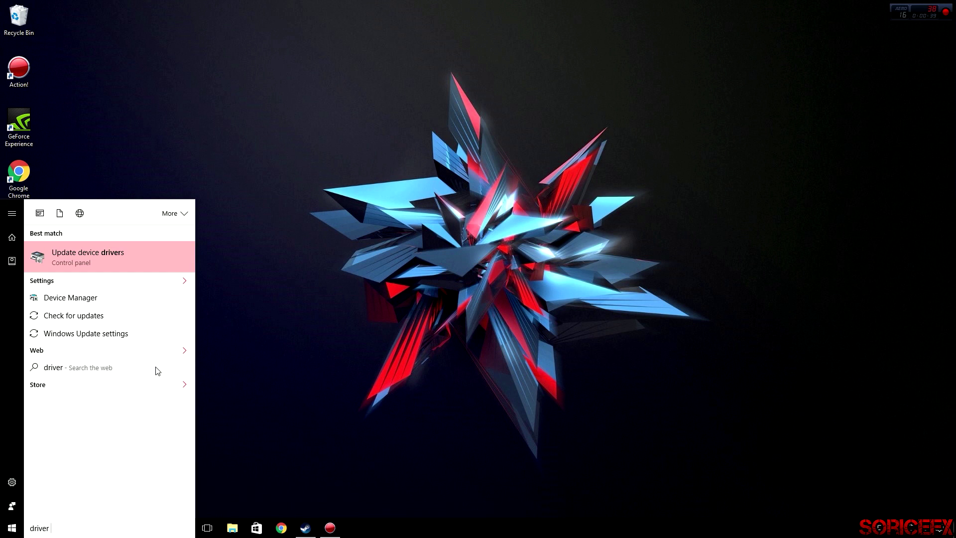
pyautogui.click(64, 301)
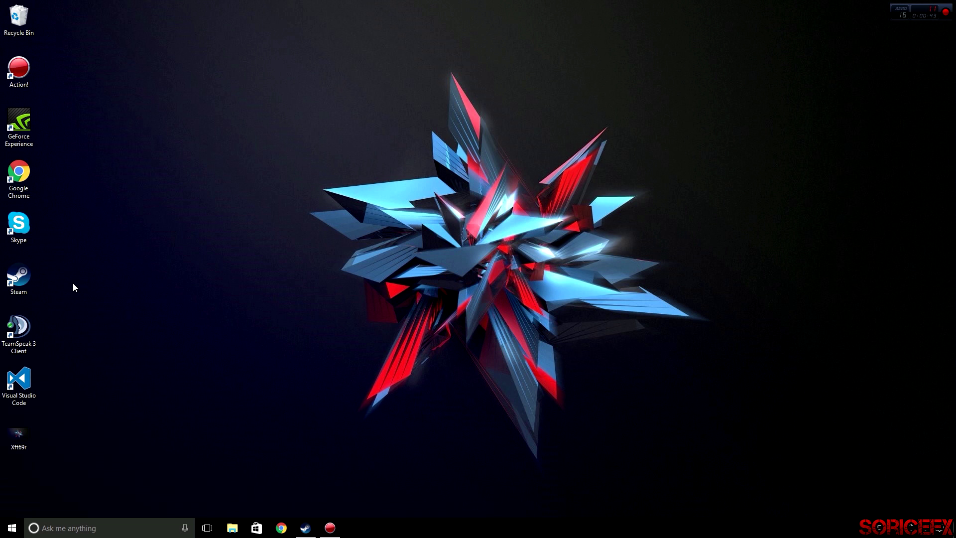
# Step: Centre Device Manager and expand Display adapters to select the NVIDIA GeForce GTX 960
pyautogui.moveTo(122, 24); pyautogui.dragTo(328, 103)
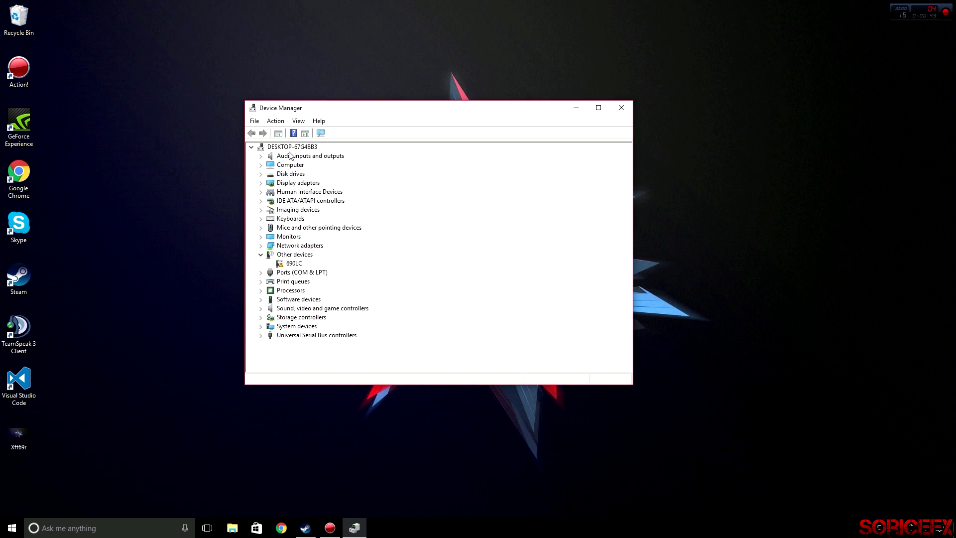
pyautogui.click(290, 185)
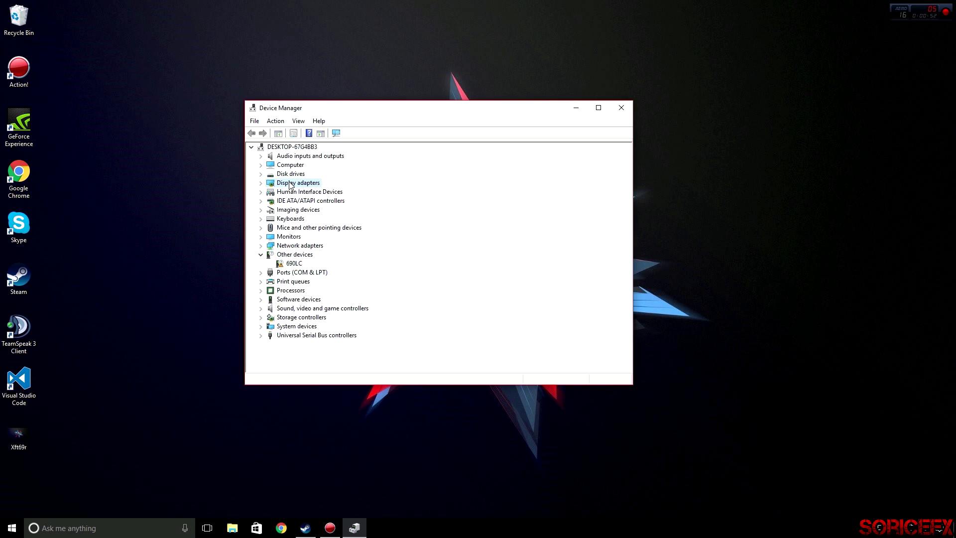
pyautogui.click(260, 185)
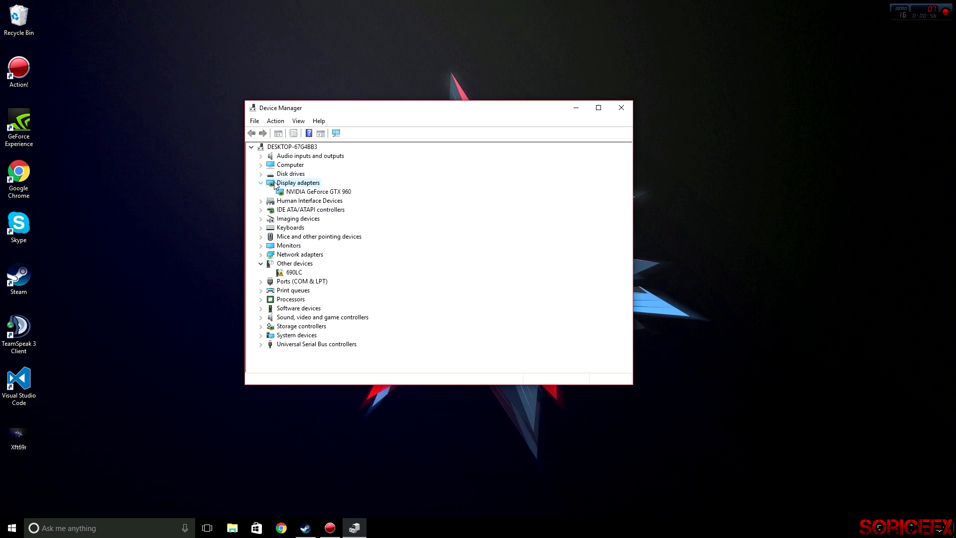
pyautogui.click(303, 195)
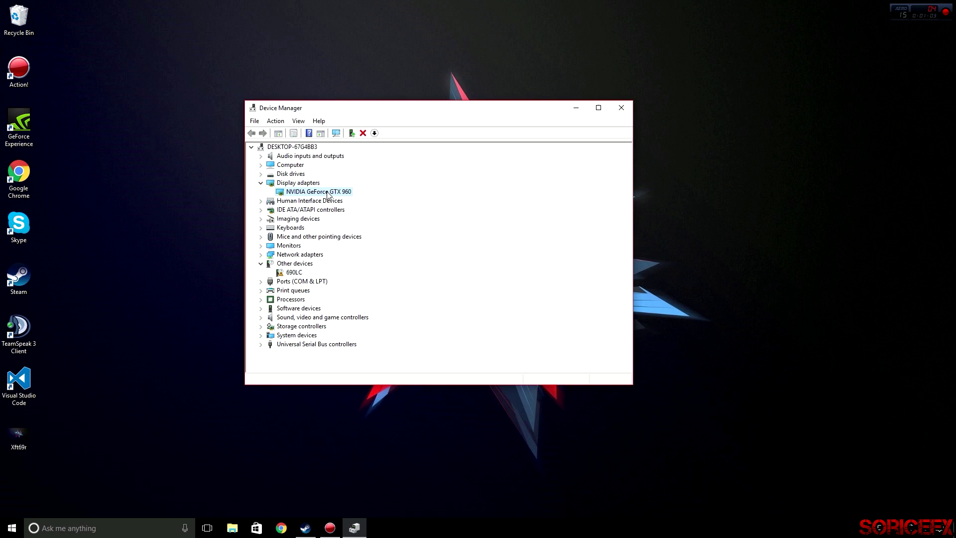
# Step: Run Update Driver Software on the GTX 960 with automatic search; Windows reports the best driver is already installed
pyautogui.rightClick(327, 191)
pyautogui.click(352, 198)
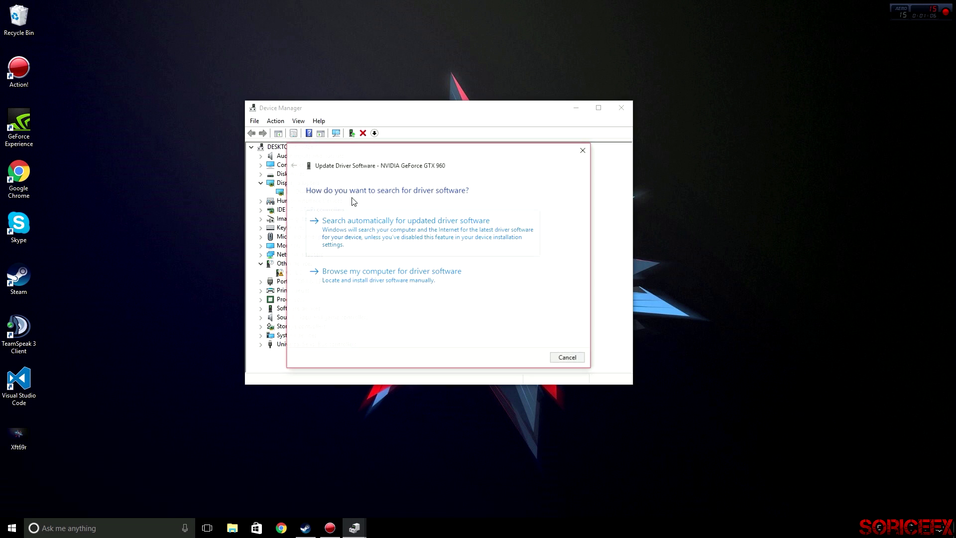
pyautogui.click(360, 223)
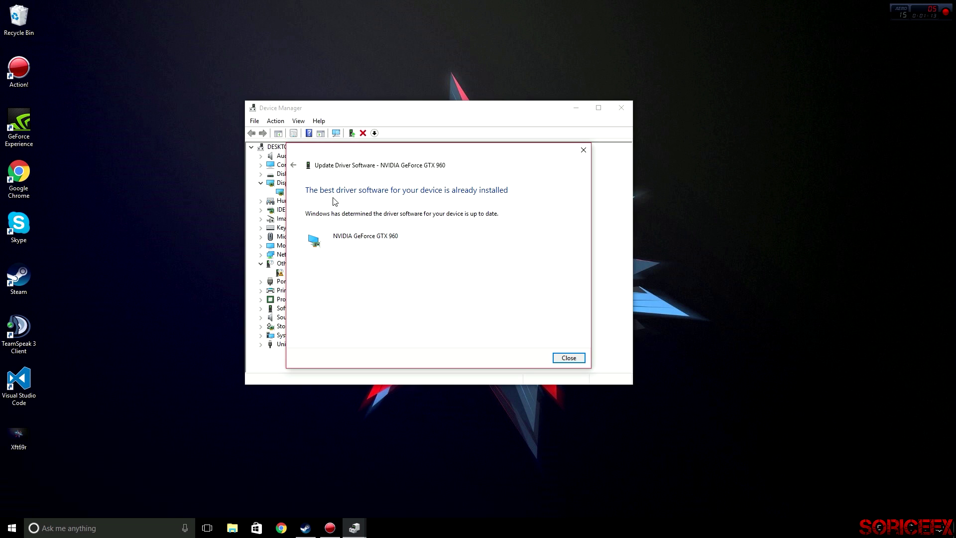
pyautogui.click(574, 360)
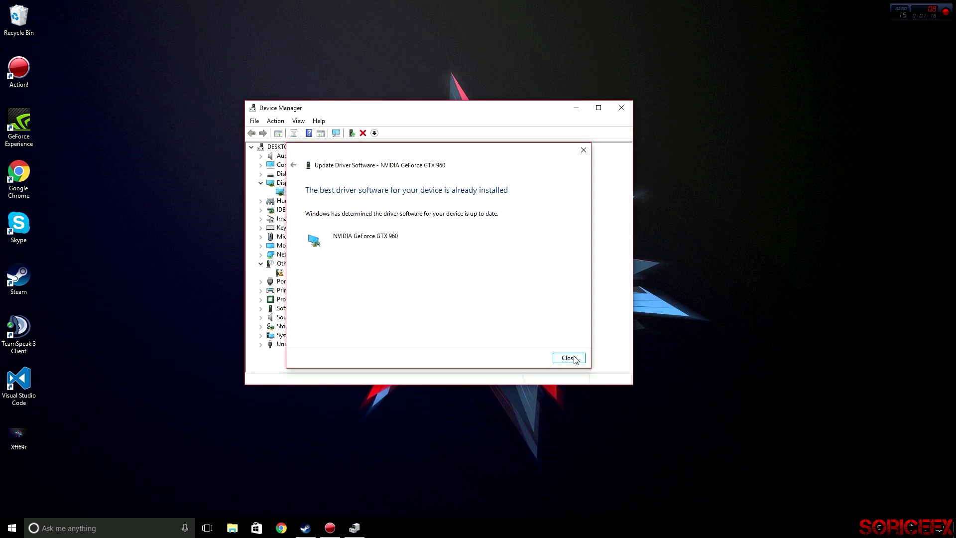
# Step: Start the GeForce Experience installer, allow its UAC prompt, and keep Device Manager in front
pyautogui.doubleClick(18, 126)
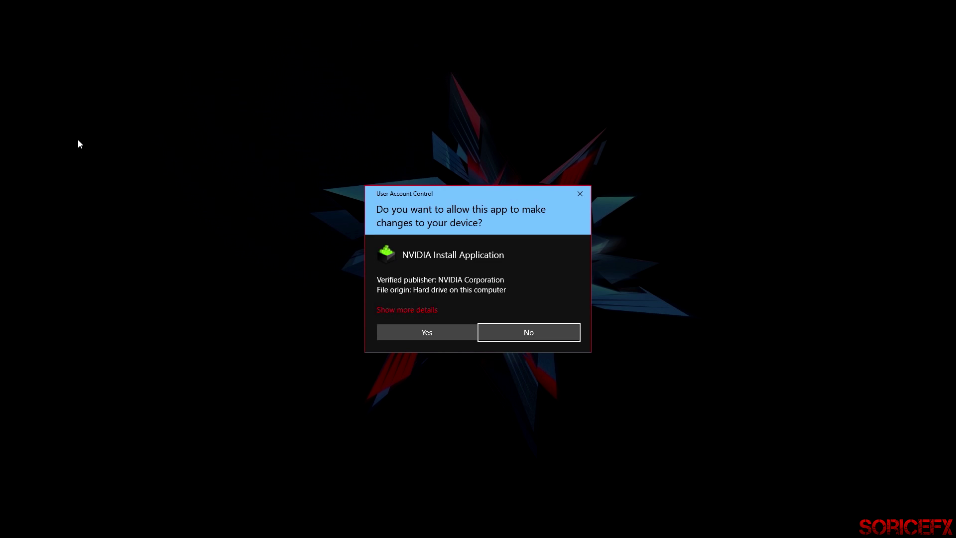
pyautogui.click(448, 332)
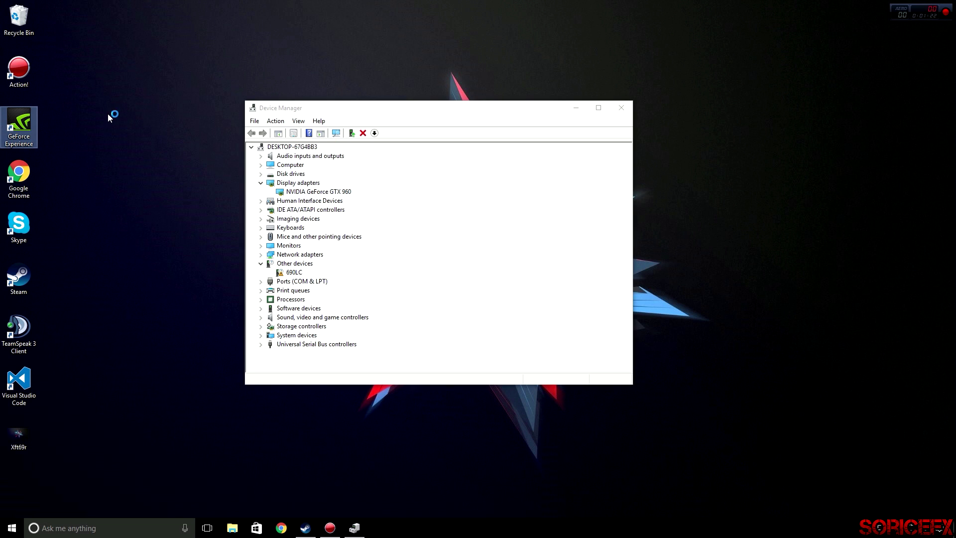
pyautogui.click(337, 108)
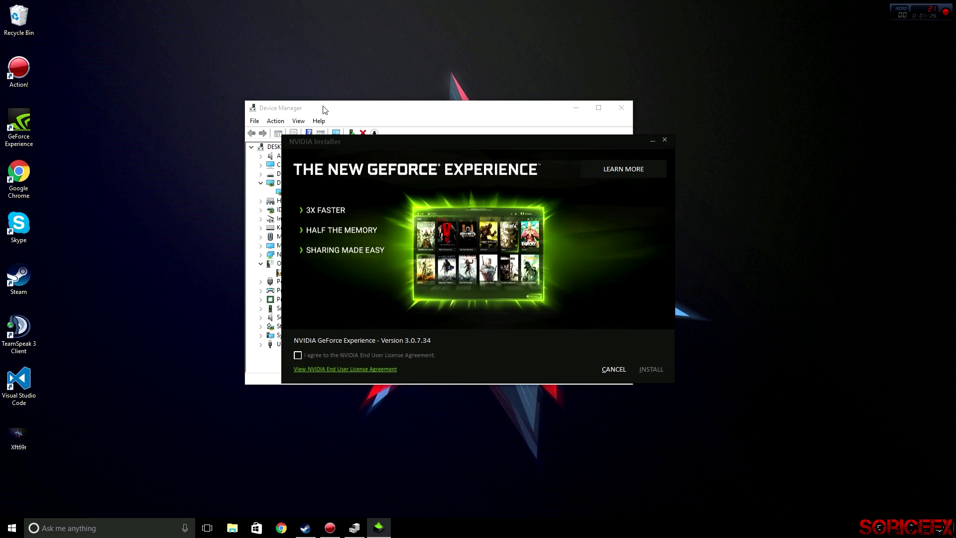
pyautogui.click(320, 106)
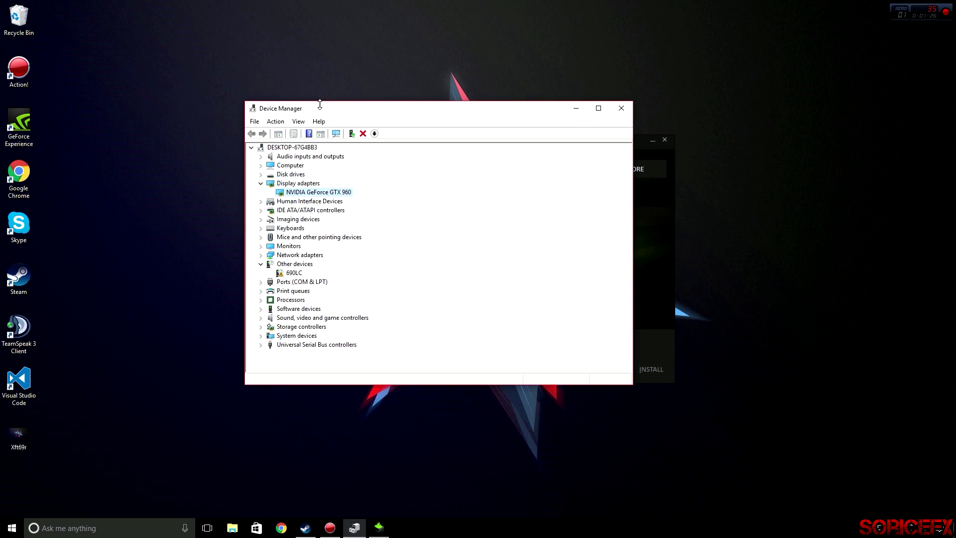
# Step: Review the GTX 960's right-click device options twice without running any of them
pyautogui.rightClick(317, 195)
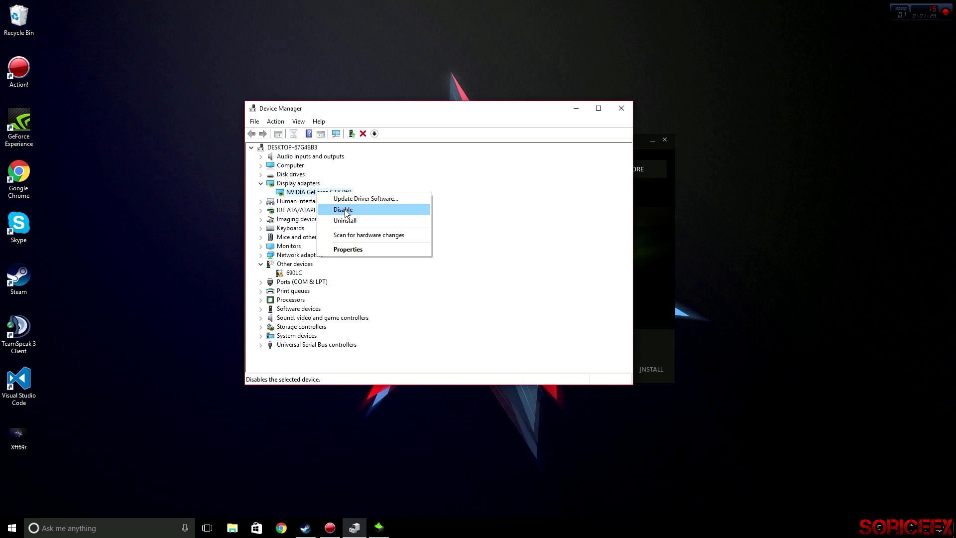
pyautogui.click(294, 116)
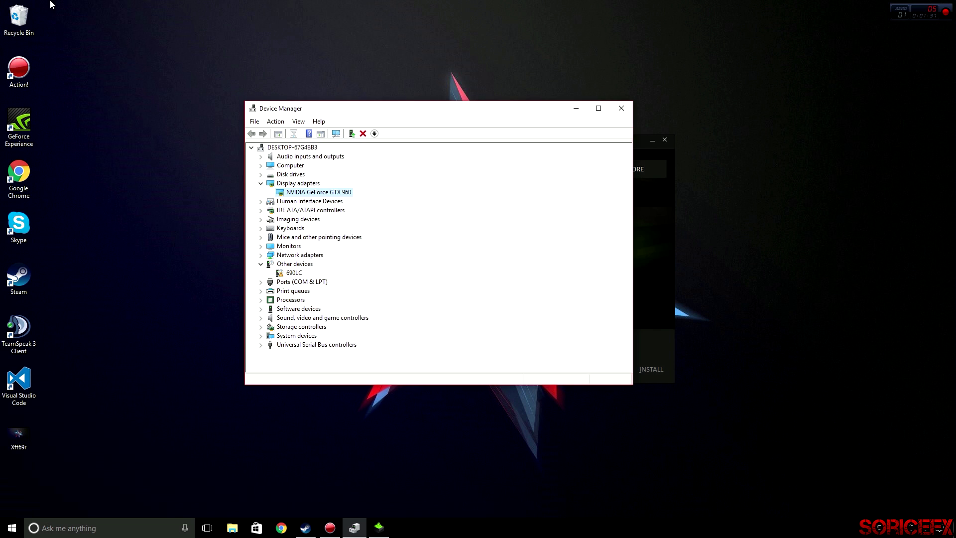
pyautogui.rightClick(317, 194)
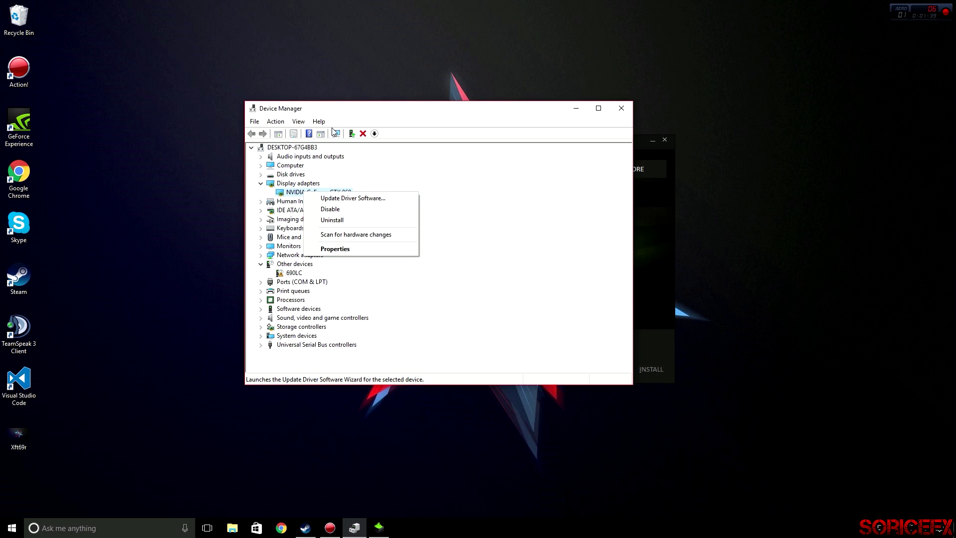
pyautogui.click(314, 109)
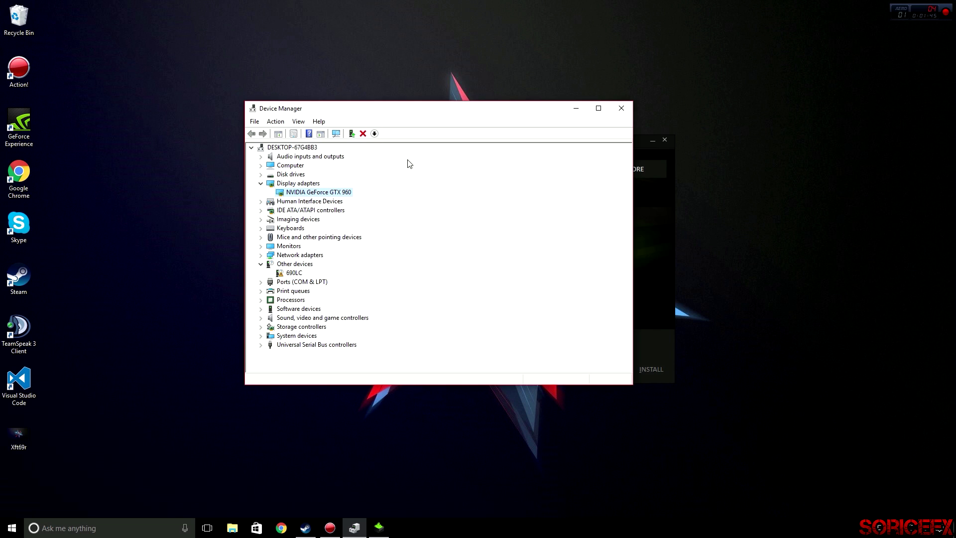
# Step: Close Device Manager and briefly bring the Steam library forward before minimising it
pyautogui.click(620, 108)
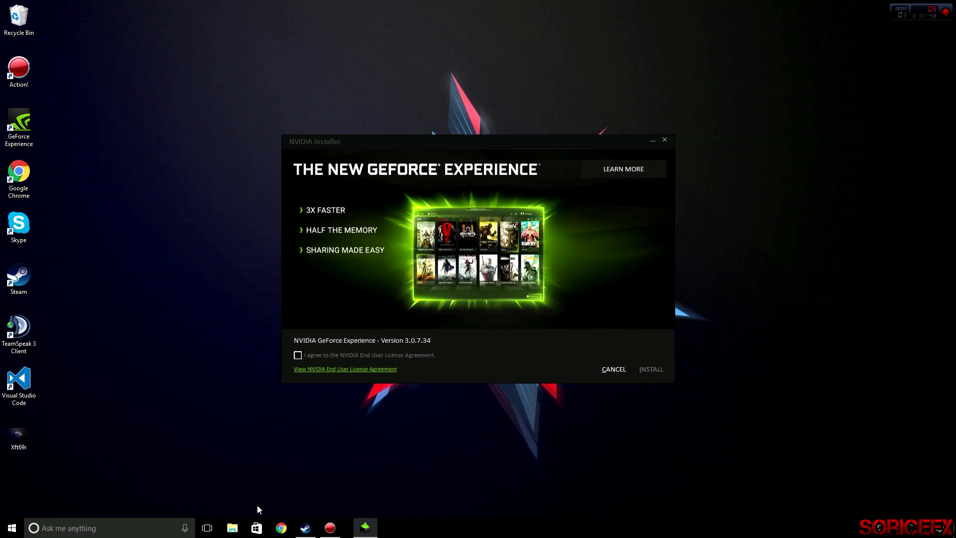
pyautogui.click(305, 528)
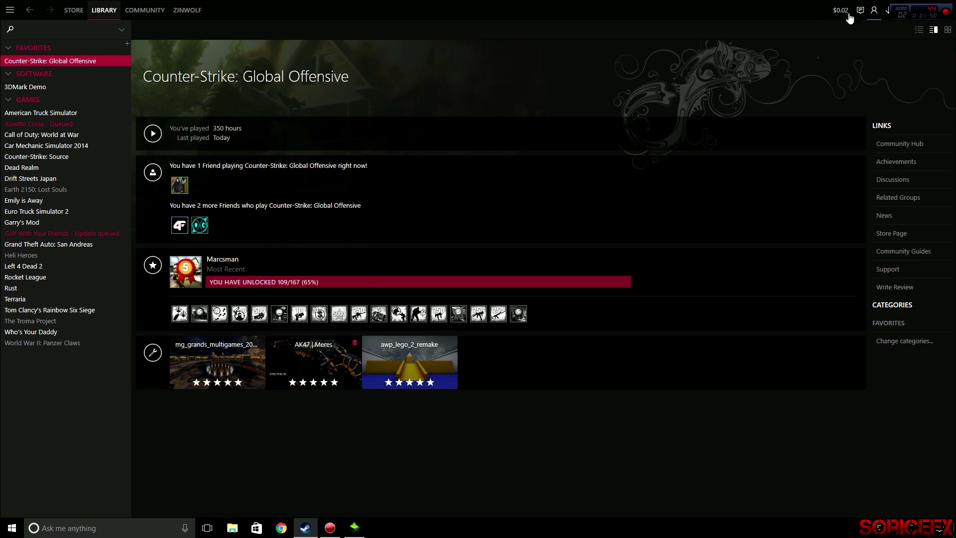
pyautogui.click(907, 2)
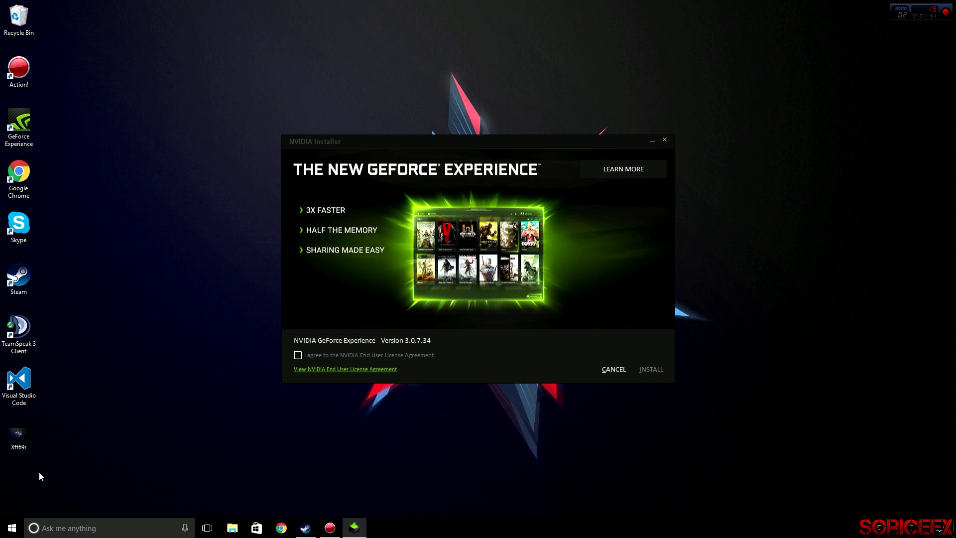
# Step: View the Start menu power options and leave without restarting
pyautogui.click(11, 527)
pyautogui.click(12, 507)
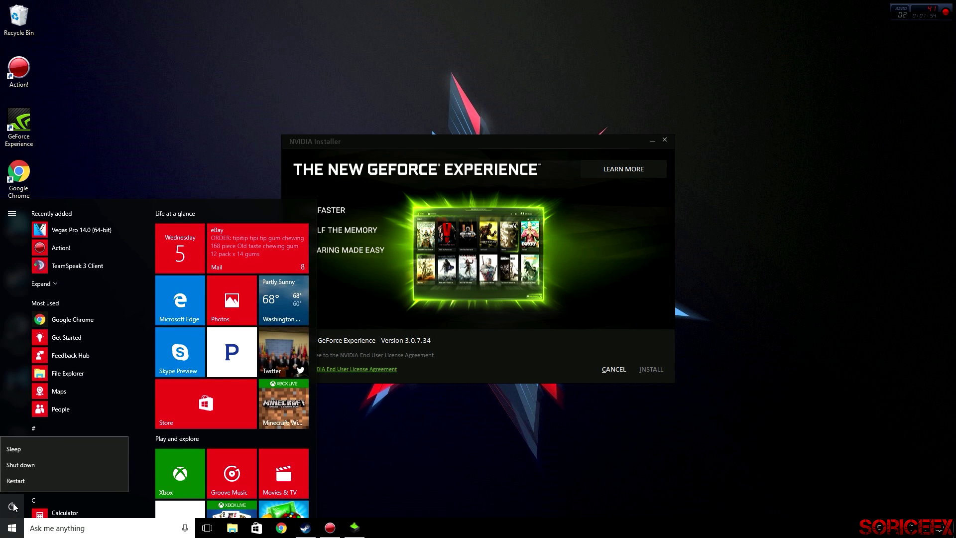
pyautogui.click(161, 156)
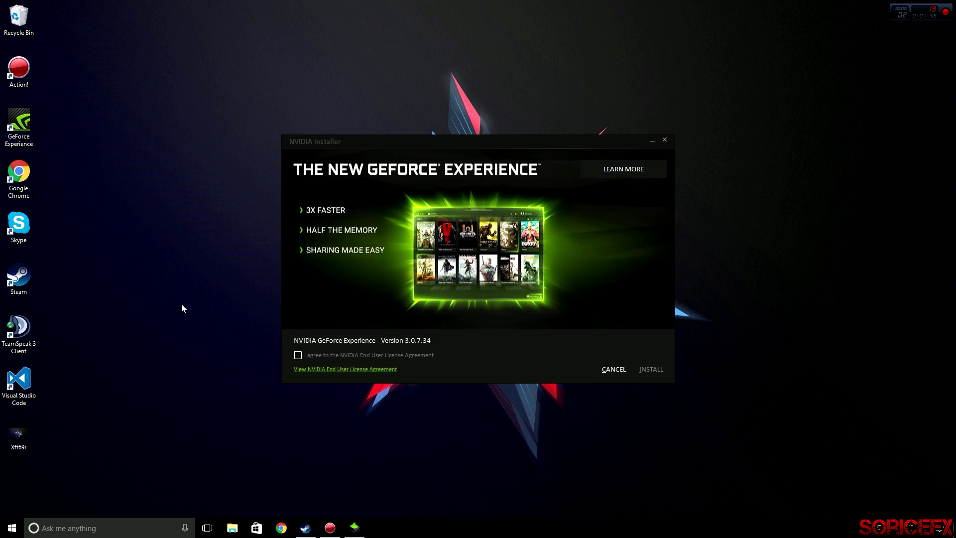
# Step: Relaunch Counter-Strike: Global Offensive from Steam, minimising the NVIDIA installer, so the library shows it Running
pyautogui.click(305, 527)
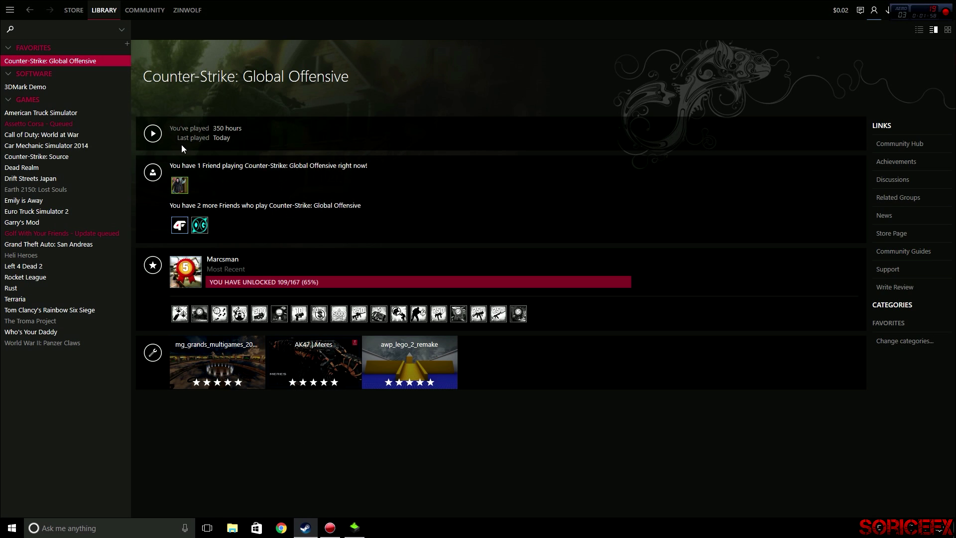
pyautogui.click(153, 135)
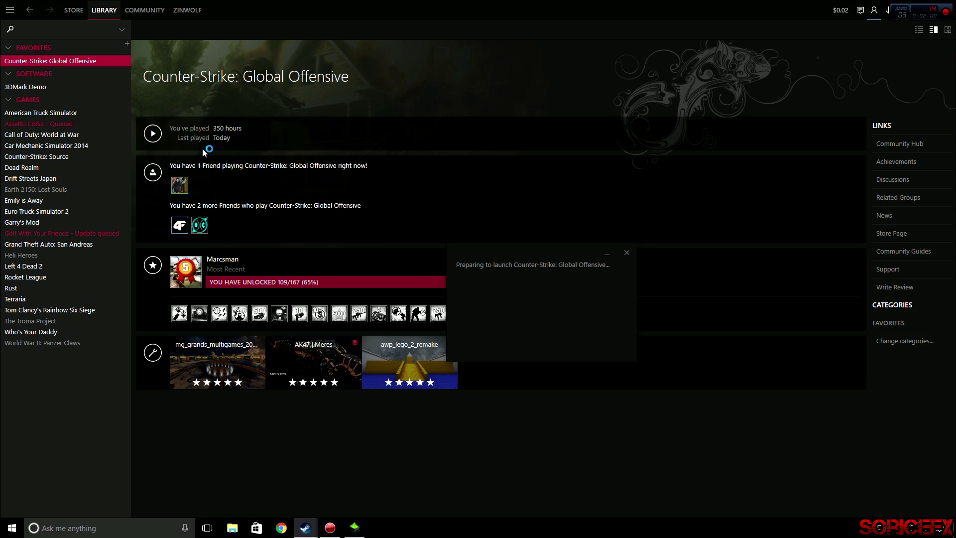
pyautogui.click(913, 7)
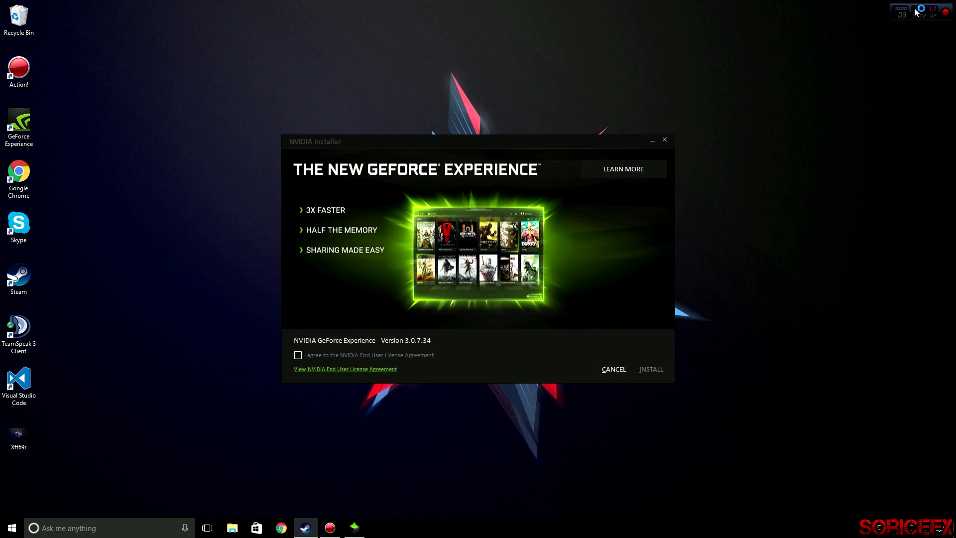
pyautogui.click(654, 141)
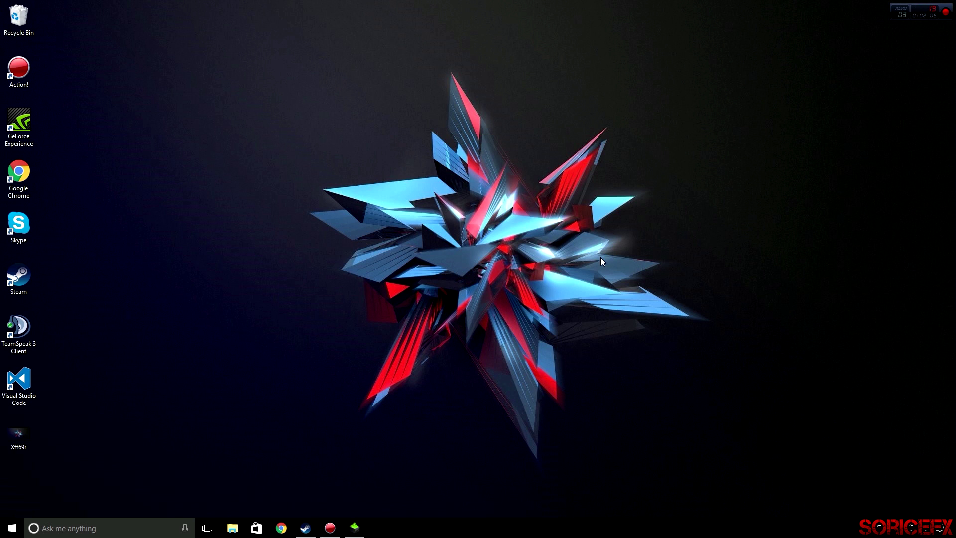
pyautogui.click(306, 527)
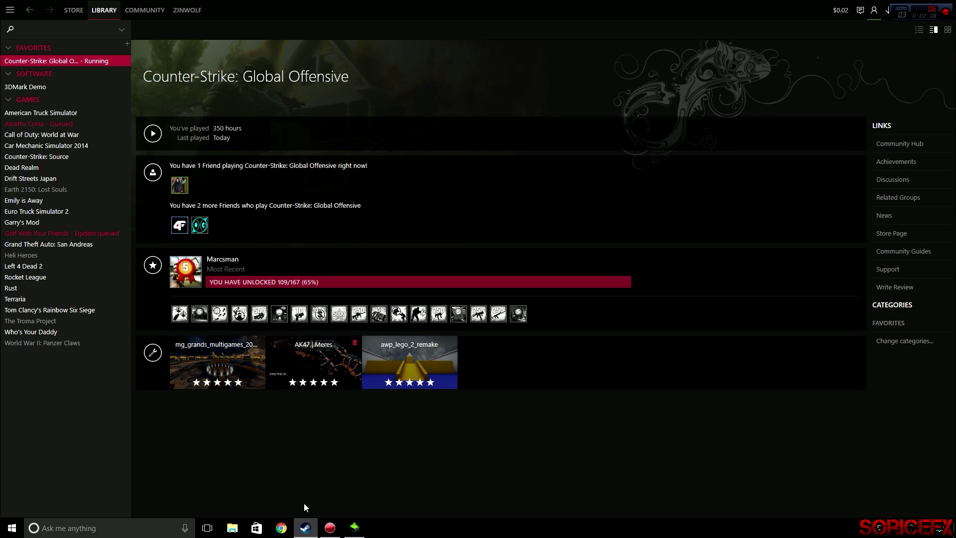